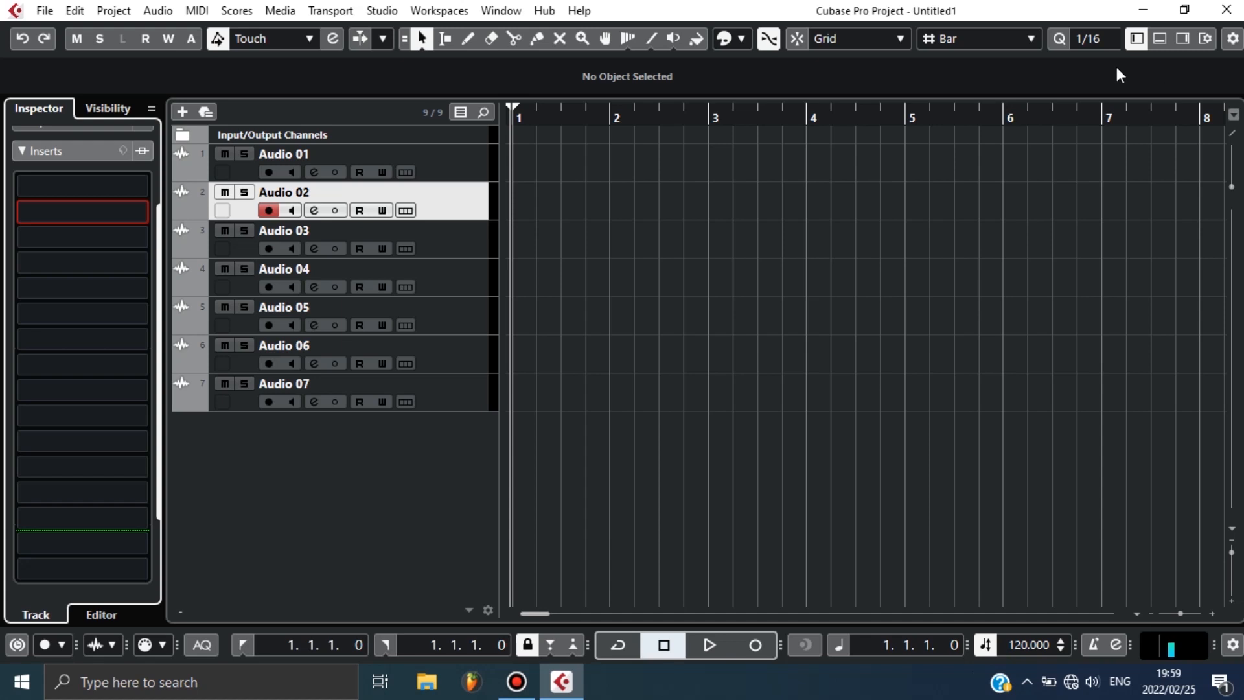
Step: Create a new empty collection named 'Tean F plugins' in the VST Plug-in Manager
click(381, 11)
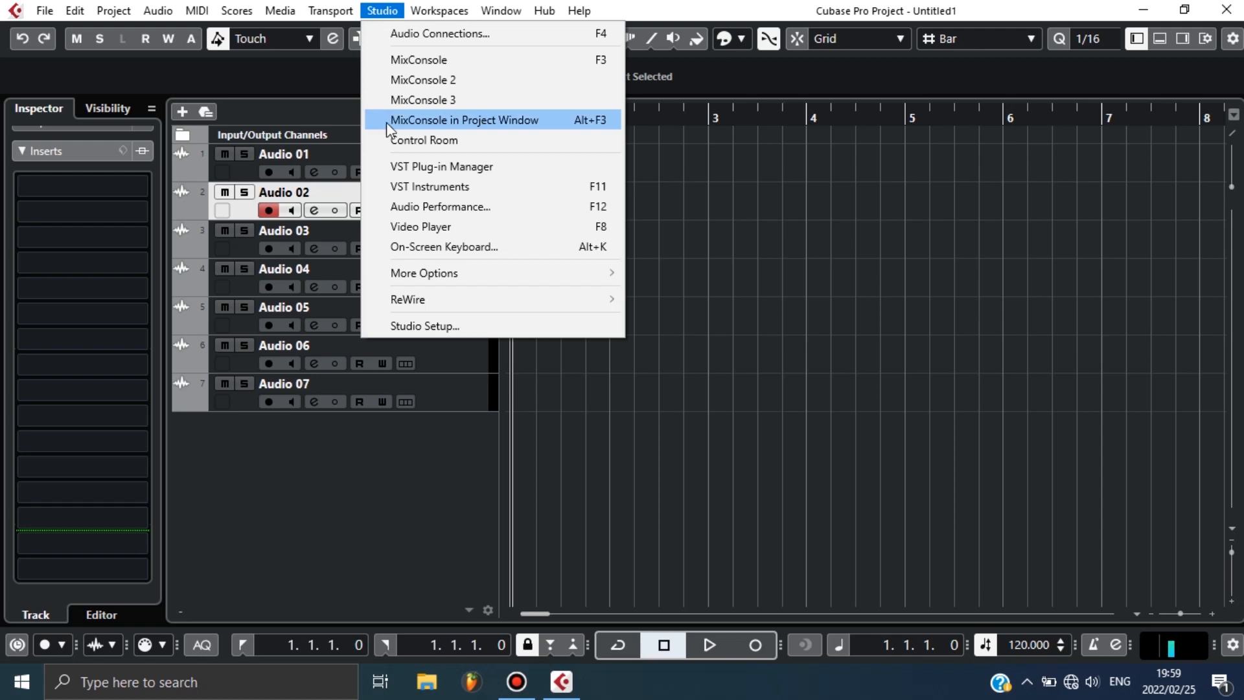
click(428, 172)
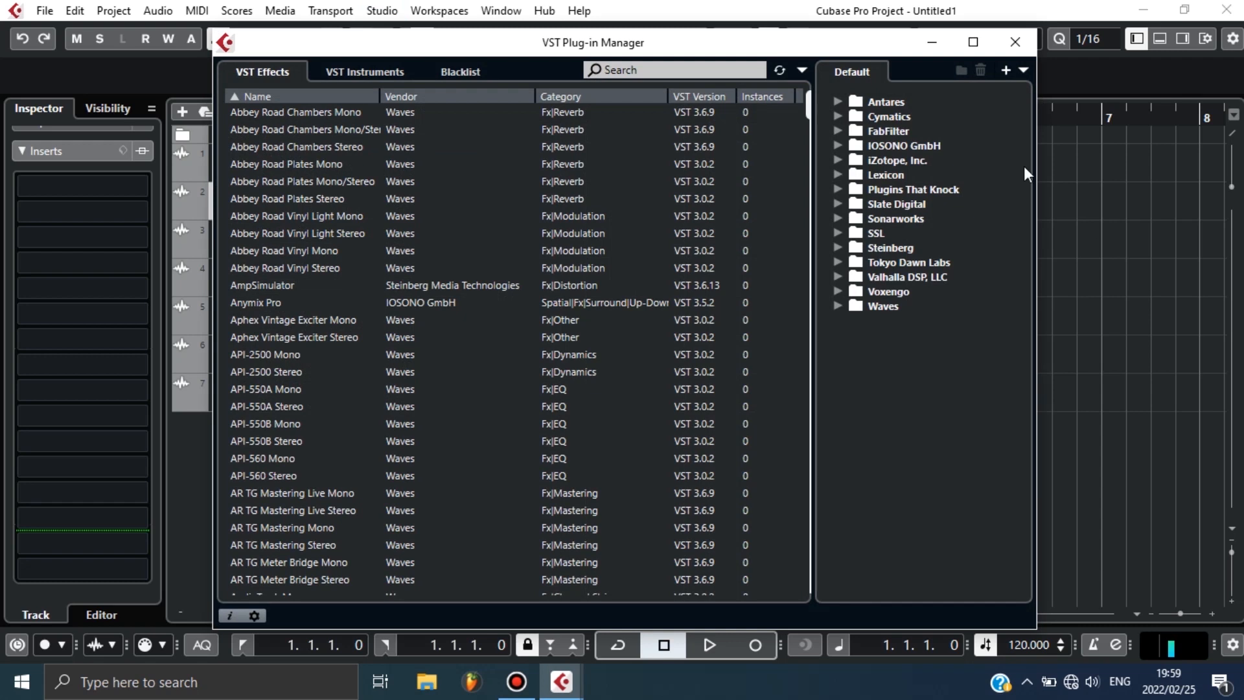
click(1006, 71)
click(1075, 90)
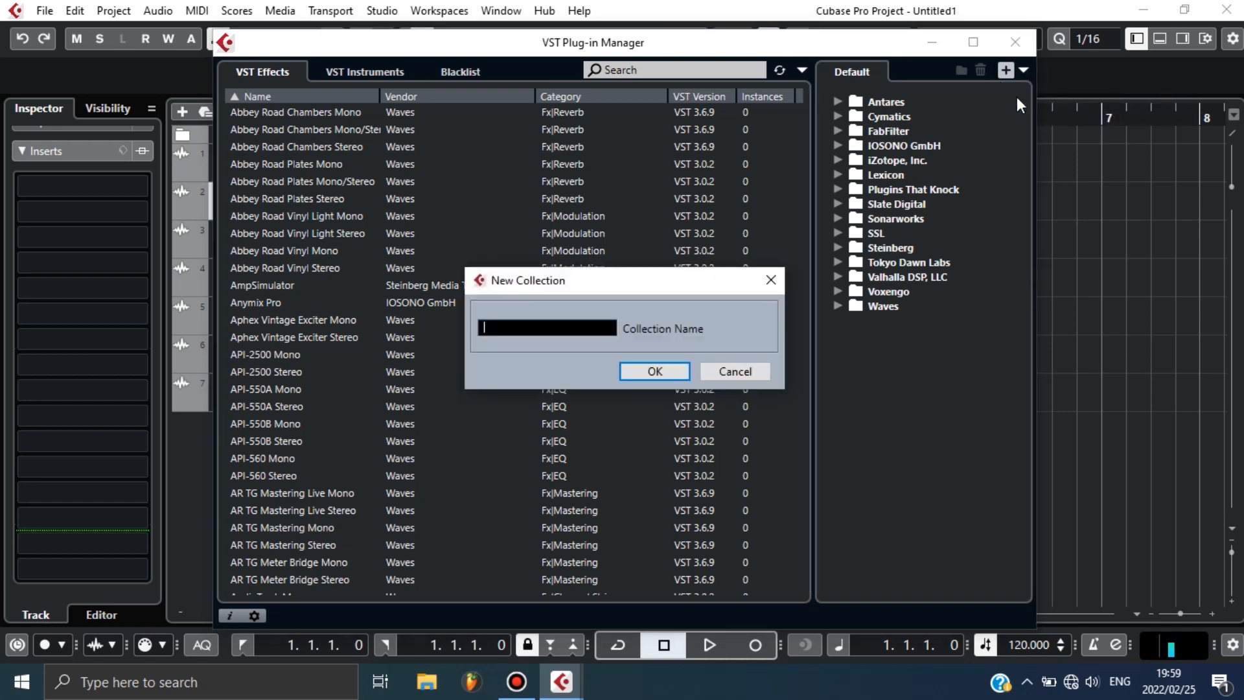
text(T)
text(eam F)
text( plugin)
text(s)
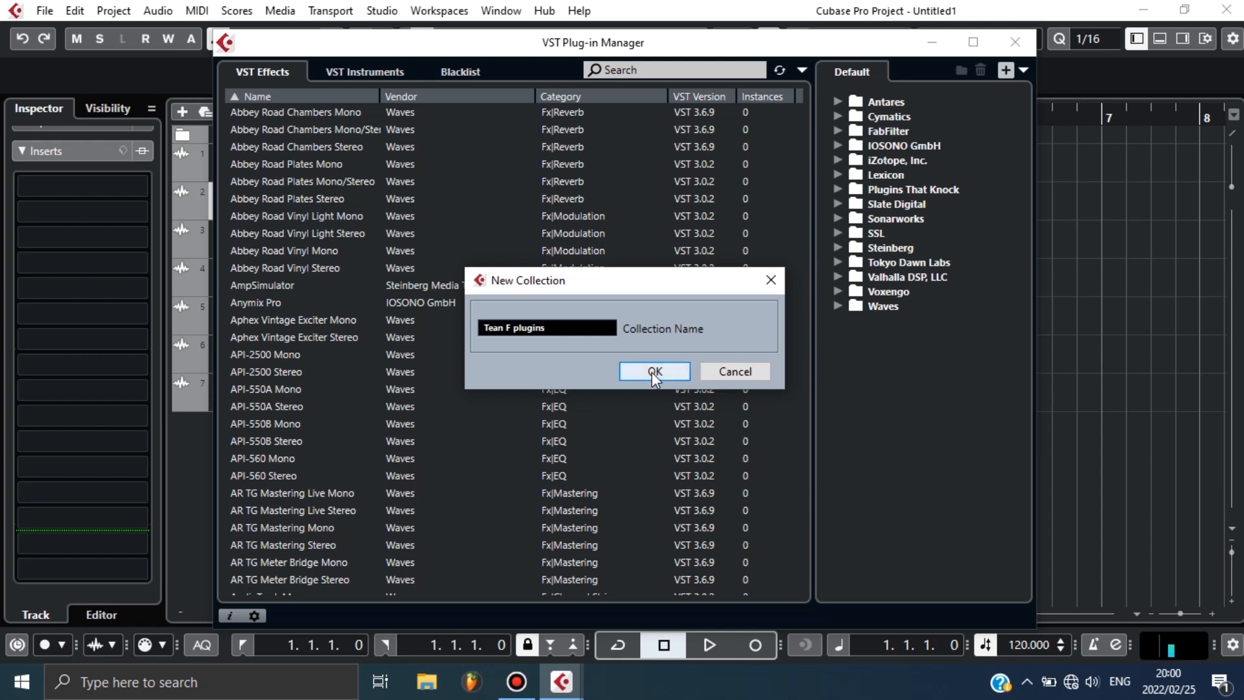
click(654, 371)
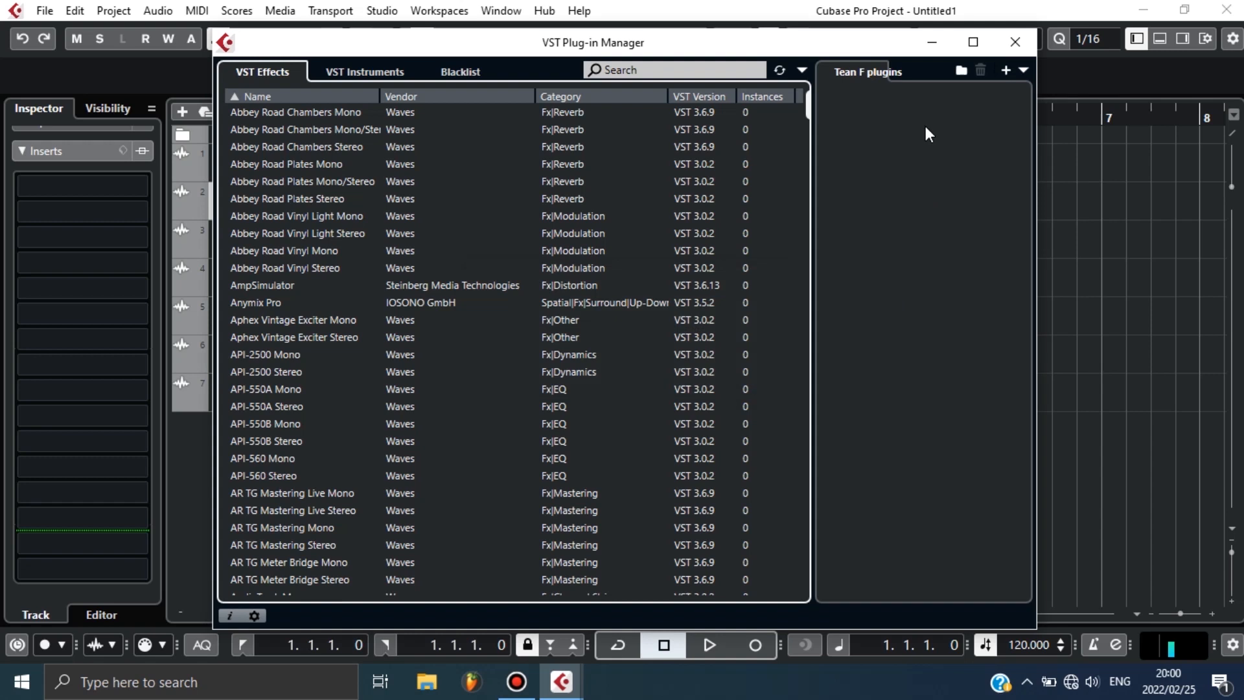
Step: Add a folder named 'Reverb' to the Tean F plugins collection
right_click(897, 149)
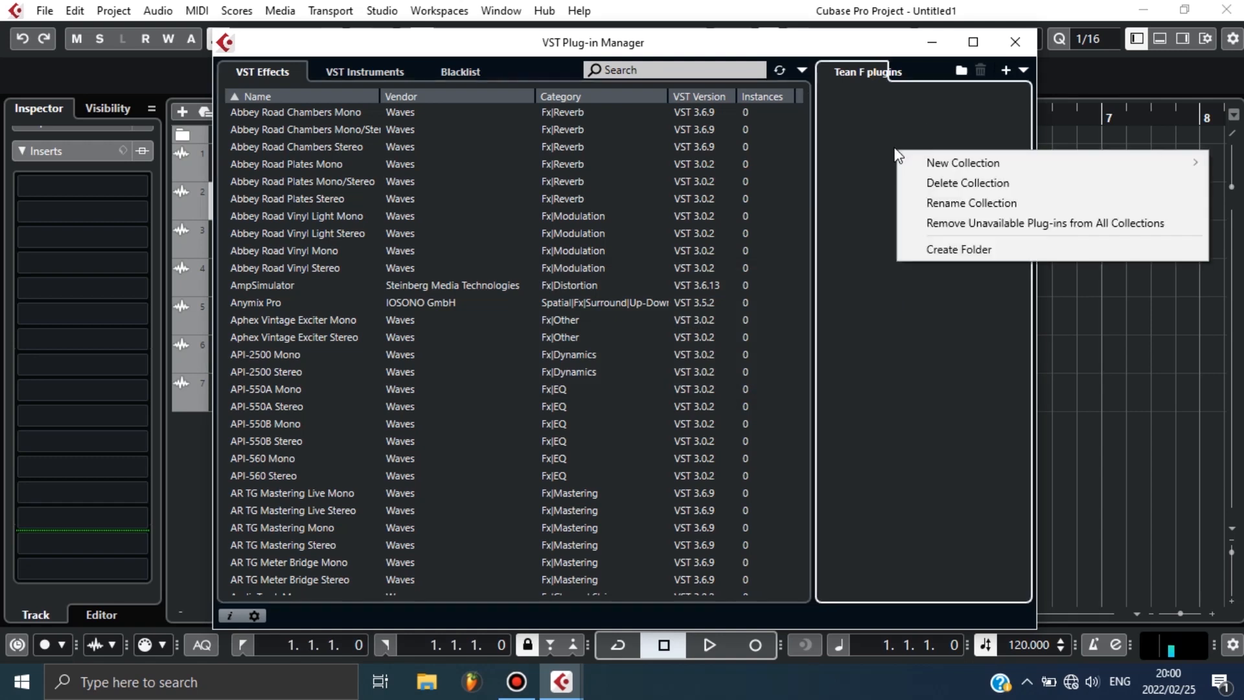
click(930, 250)
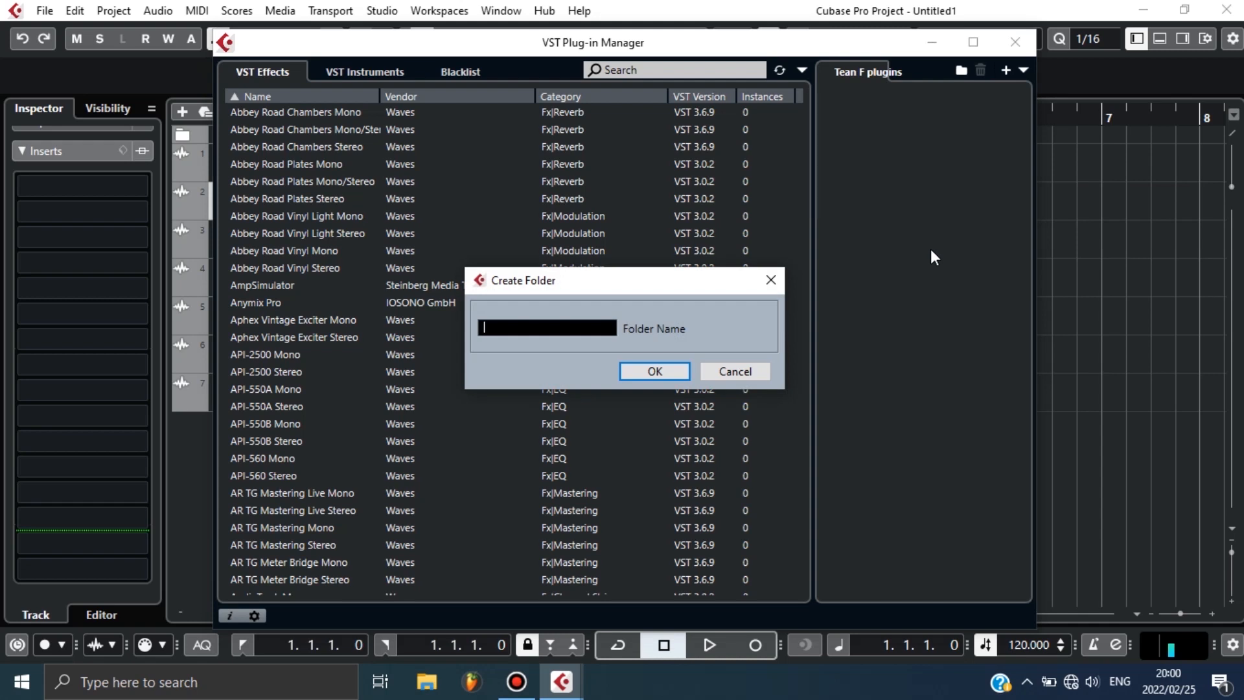
text(Re)
text(verb)
click(657, 372)
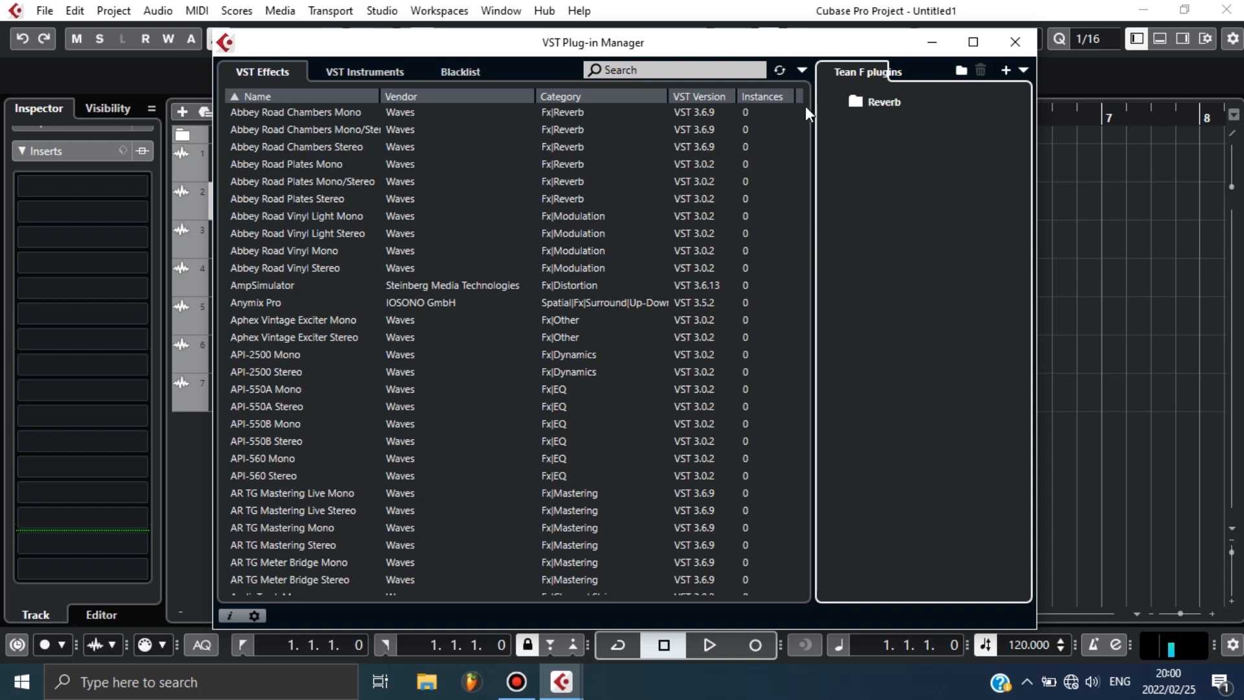
drag(807, 112, 806, 209)
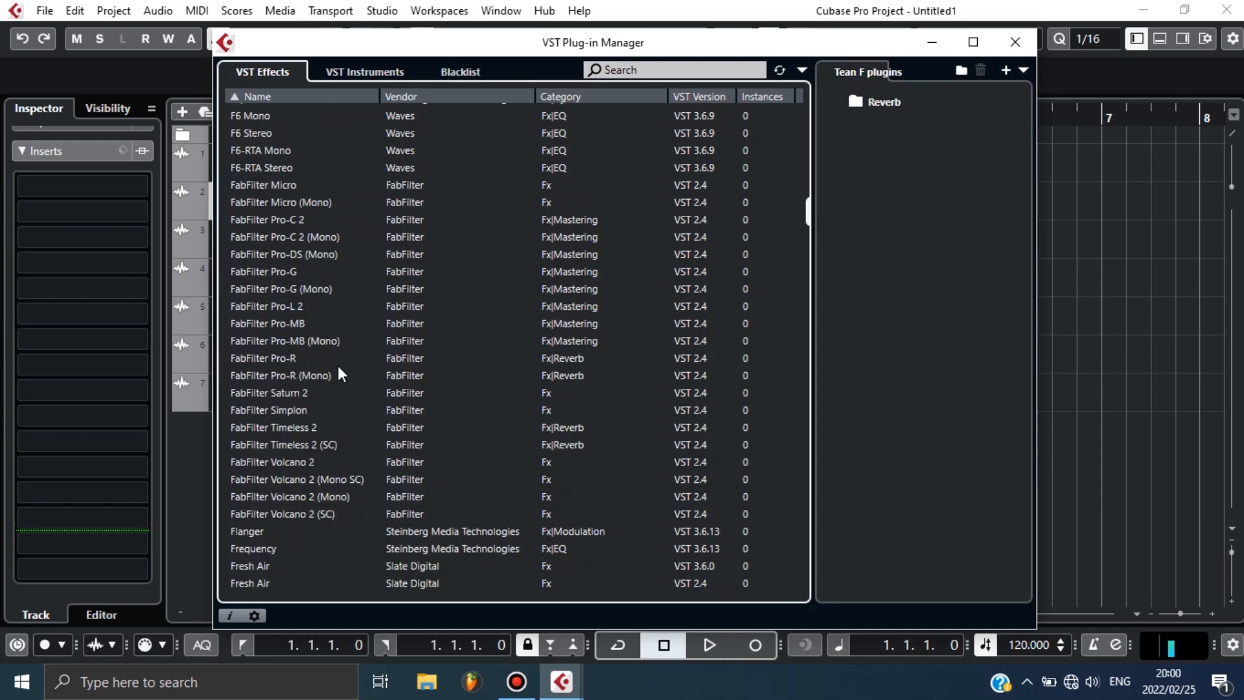
Step: Drag FabFilter Pro-R and H-Reverb long 5.1 into the Reverb folder, then collapse it
drag(246, 357, 887, 105)
drag(883, 99, 883, 98)
drag(807, 210, 807, 241)
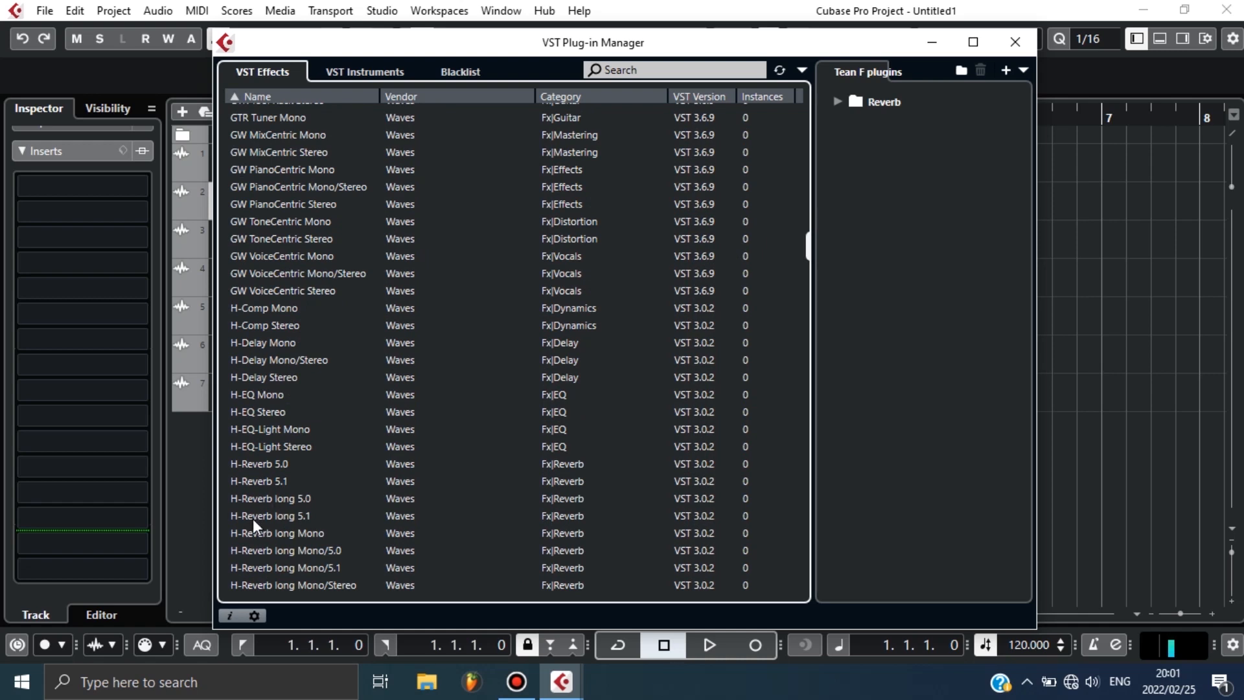
drag(254, 518, 879, 103)
click(837, 101)
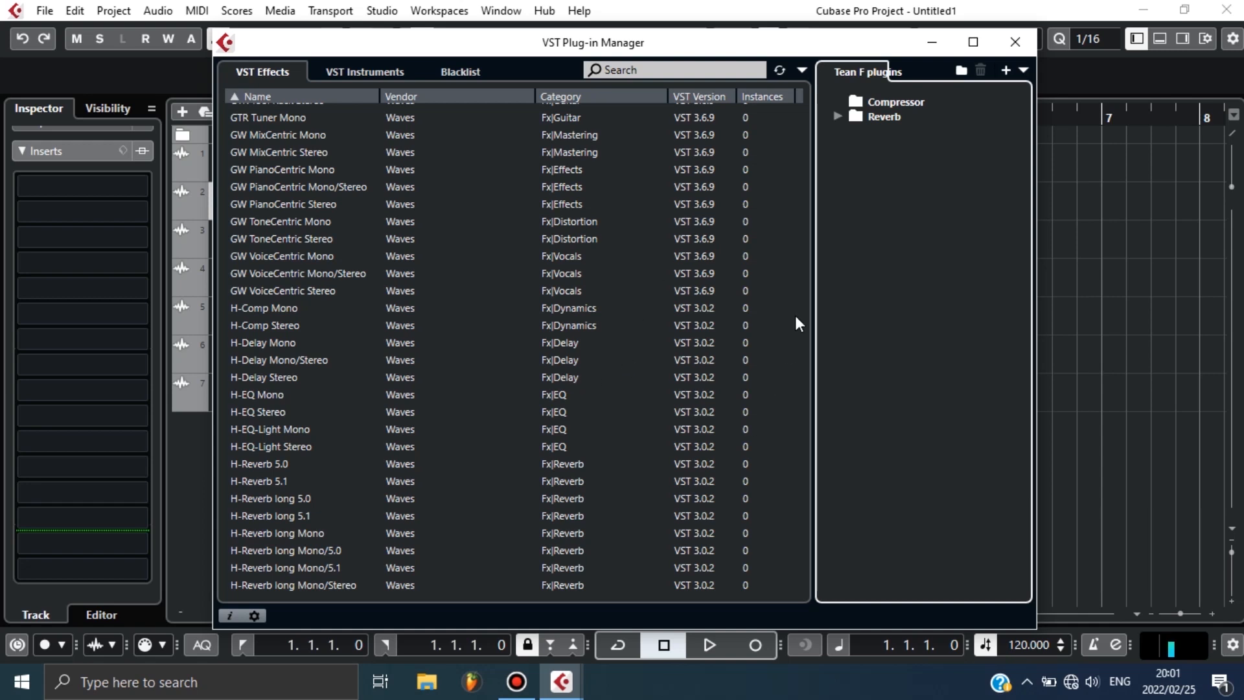
drag(805, 233, 805, 248)
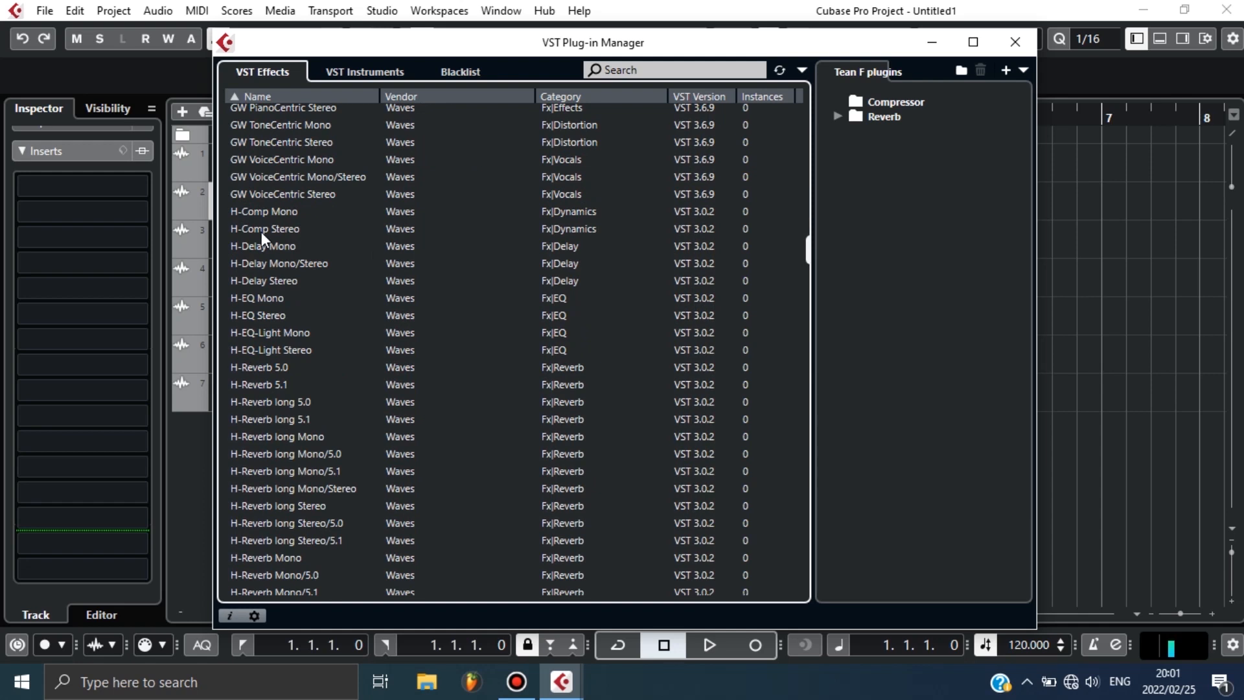
Step: Drag H-Comp Stereo and Ozone 8 Vintage Compressor into the Compressor folder
drag(262, 232, 886, 102)
drag(805, 249, 808, 401)
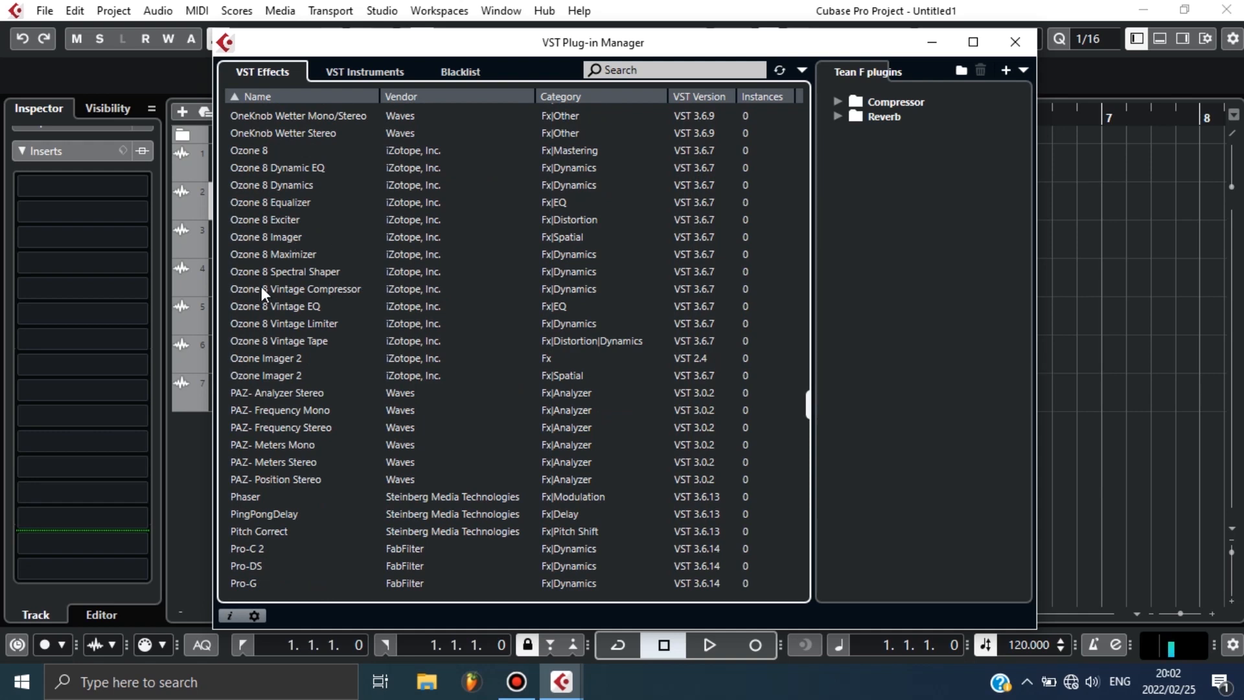
drag(261, 289, 875, 103)
Step: Create a folder named 'Eq' in the collection
right_click(875, 177)
click(923, 272)
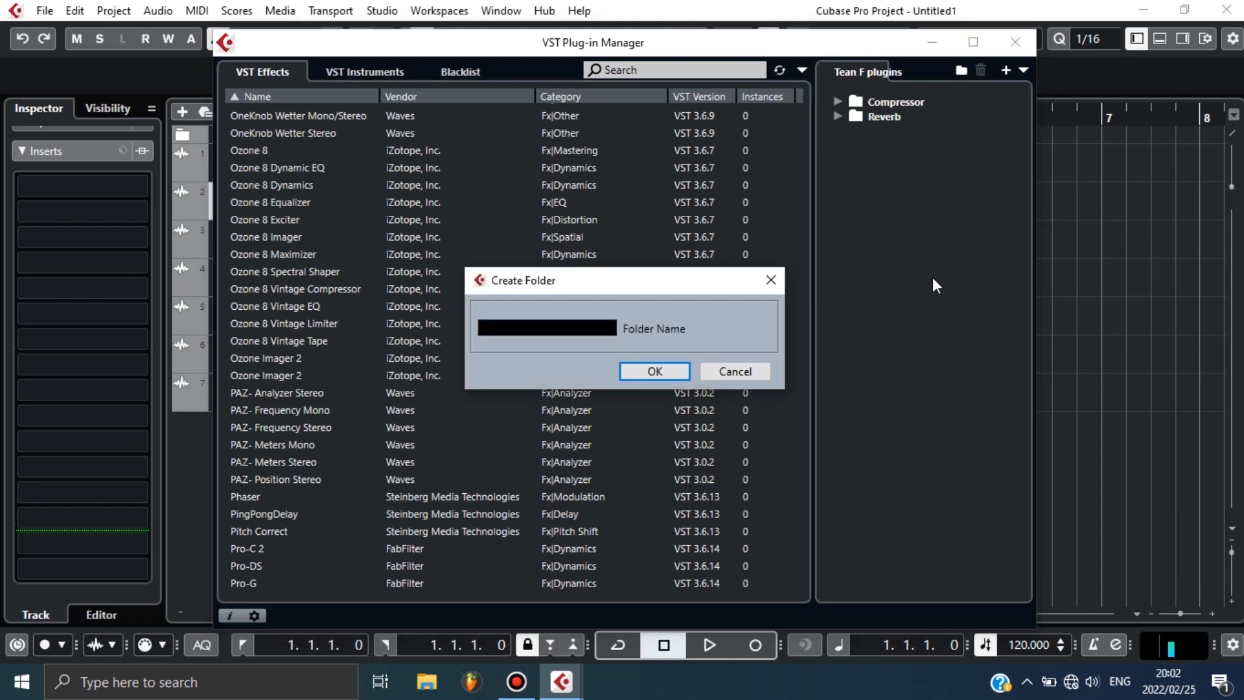
text(Eq)
click(653, 375)
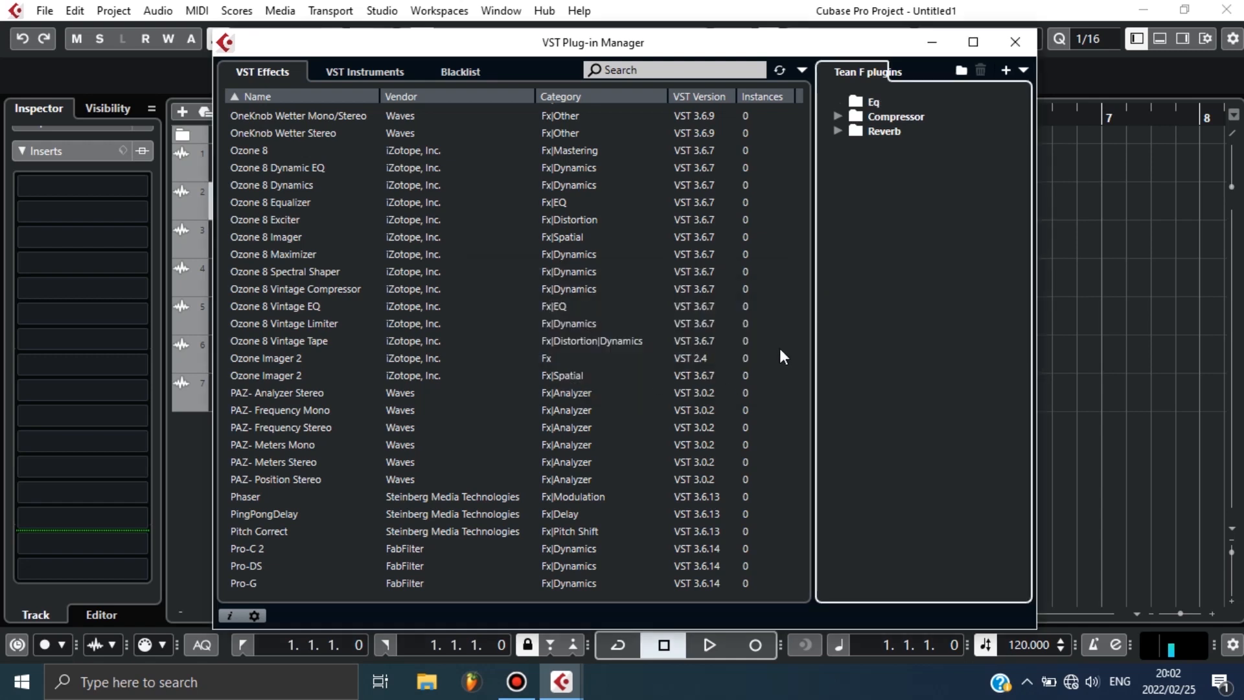
Step: Put Pro-Q 3 and Ozone 8 Dynamic EQ into the Eq folder and close the plug-in manager
click(259, 168)
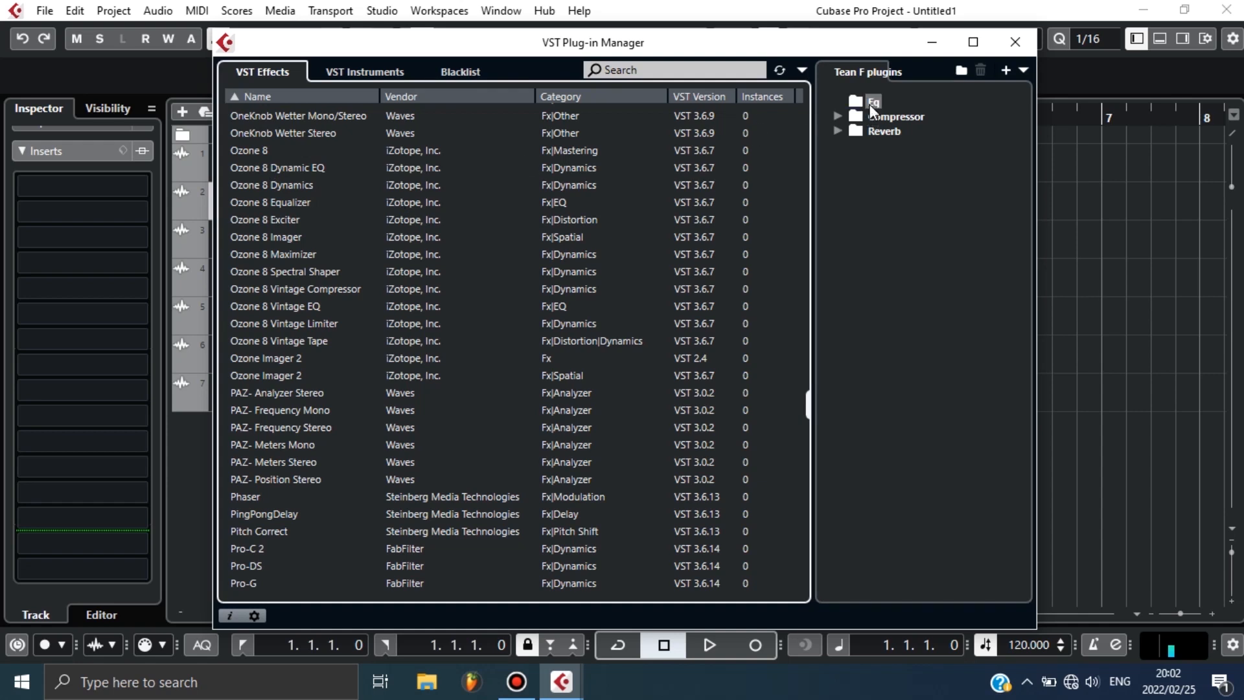
drag(808, 400, 809, 419)
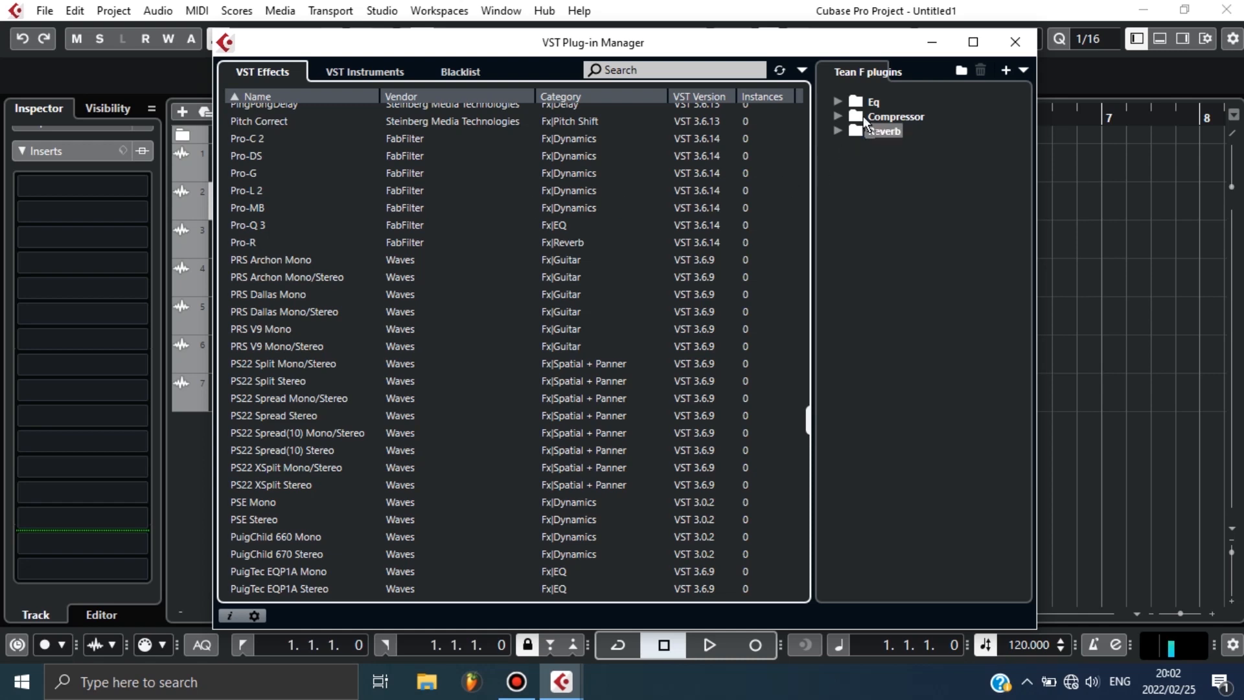
double_click(873, 103)
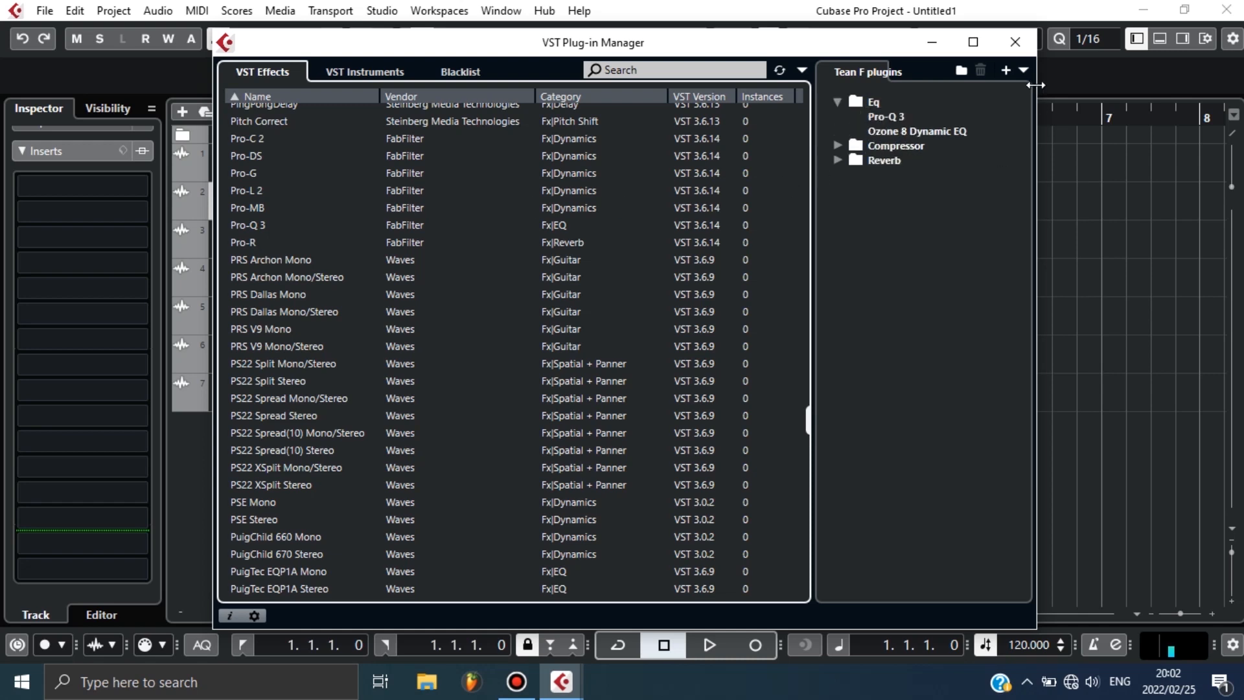
click(1015, 42)
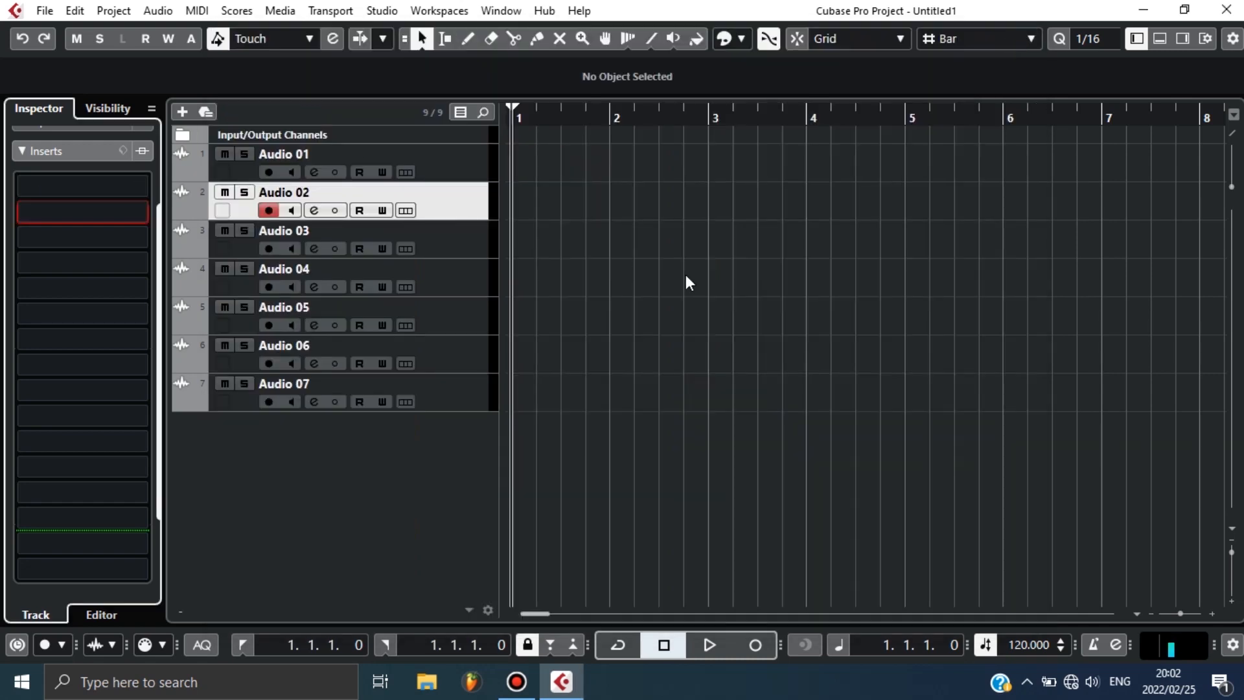
Step: Show the Tean F plugins collection in an insert slot with Reverb, Compressor and Eq folders expanded
click(702, 206)
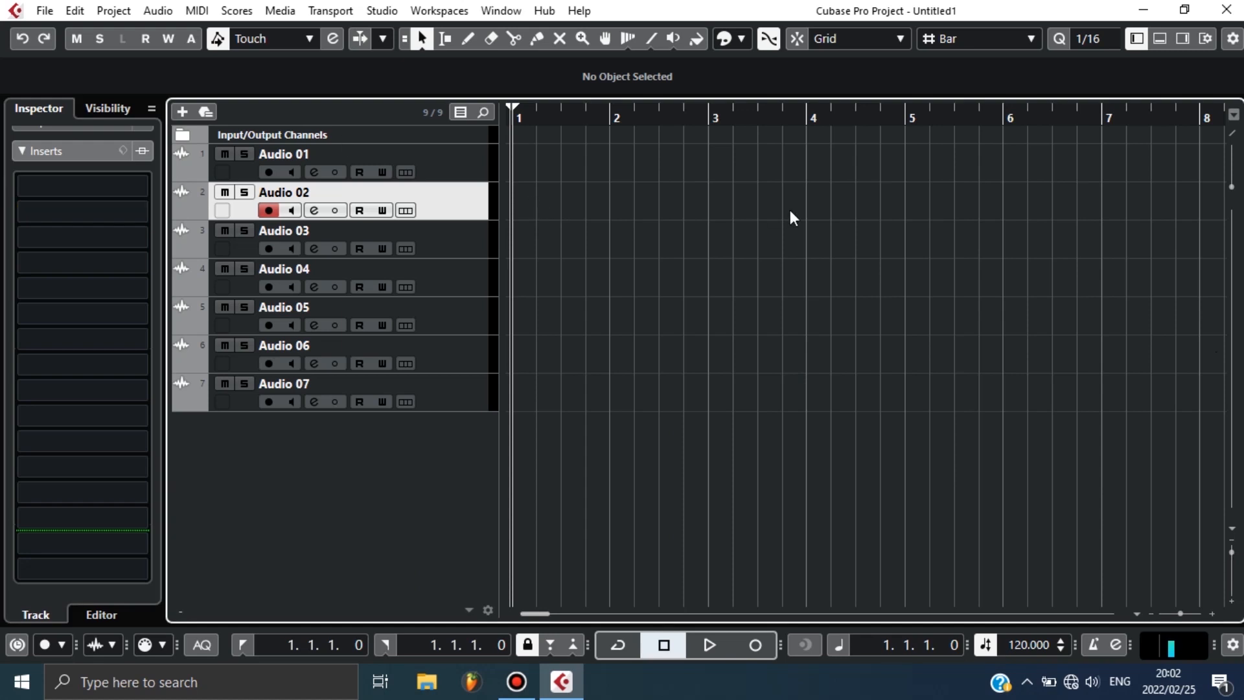
click(106, 186)
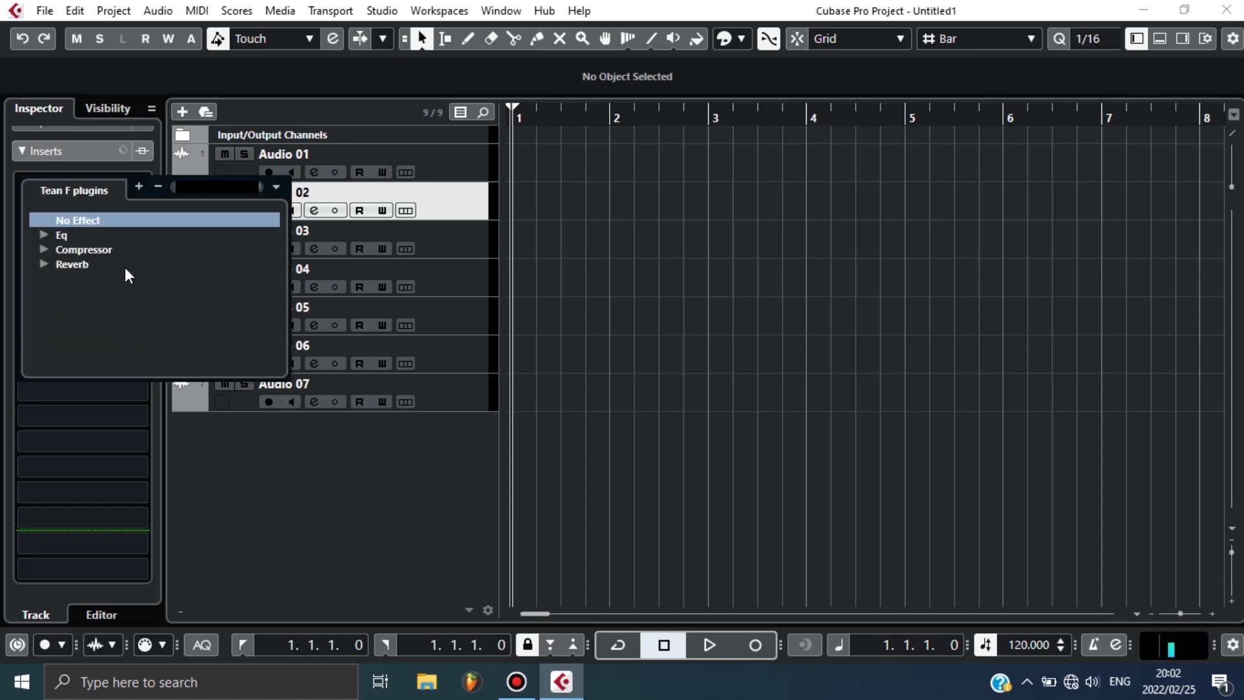
click(44, 263)
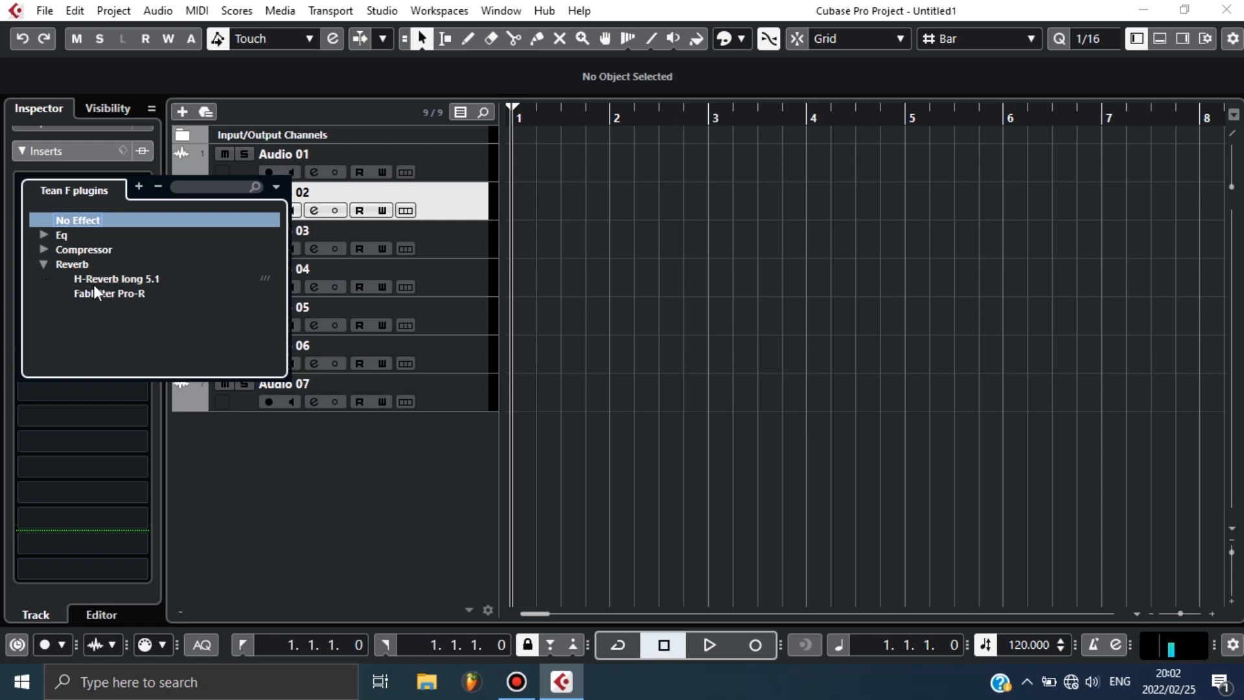
click(46, 264)
click(44, 263)
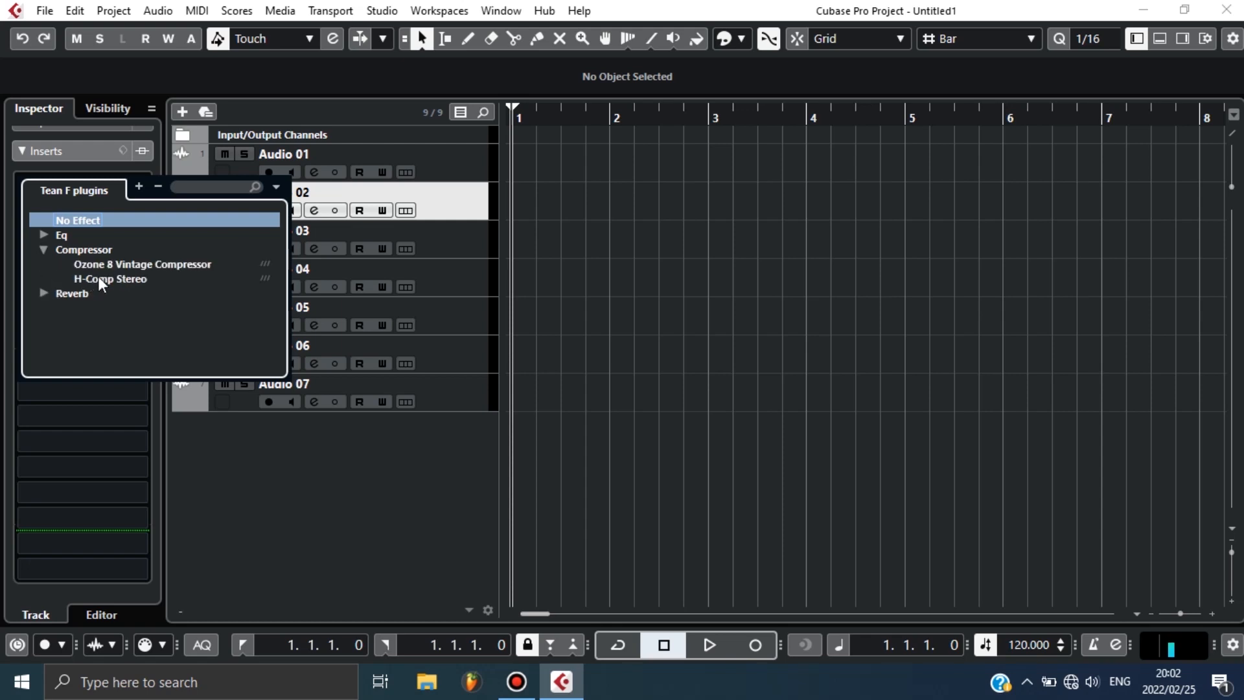
click(42, 247)
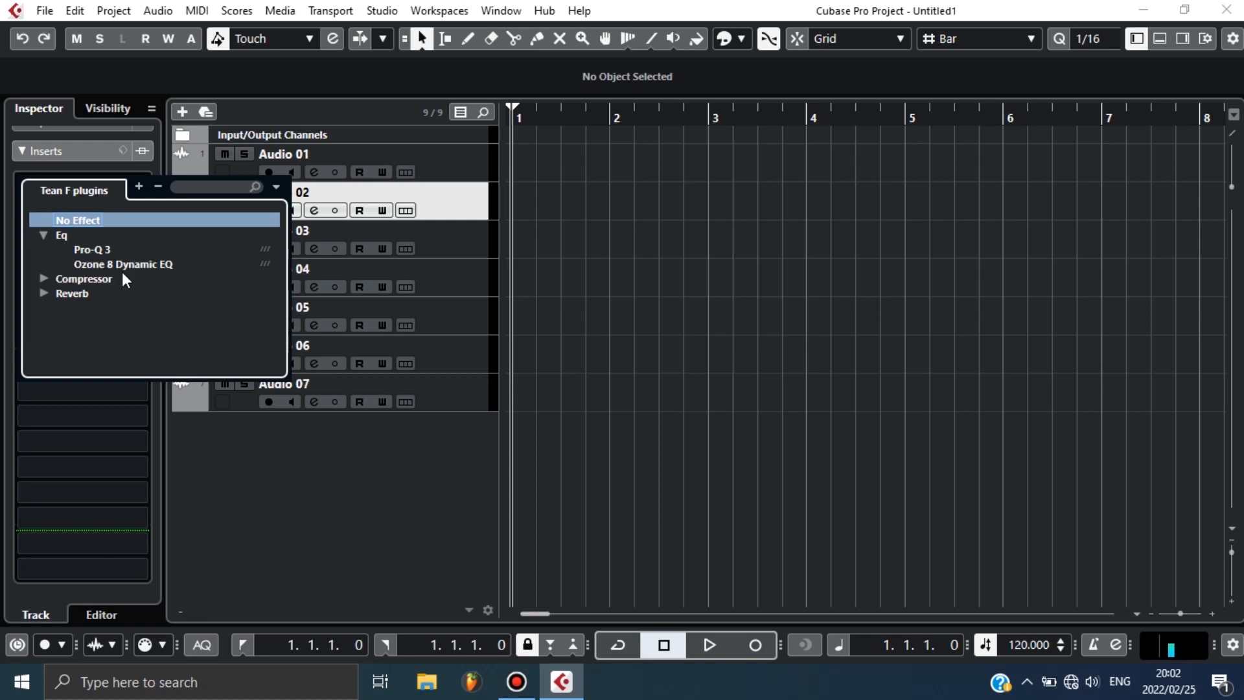